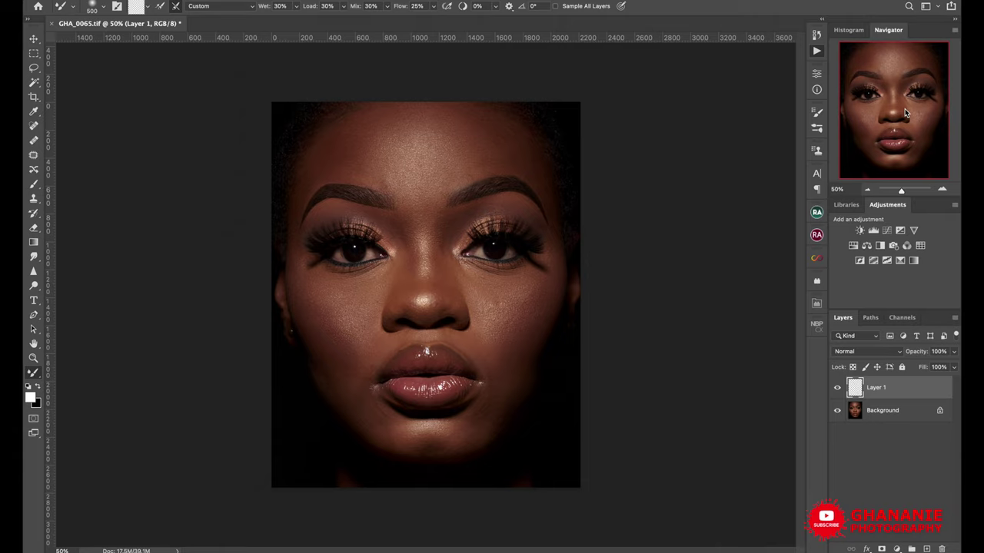
# Show the Actions panel (Alt+F9) beside the portrait
pyautogui.hotkey('alt', 'F9')
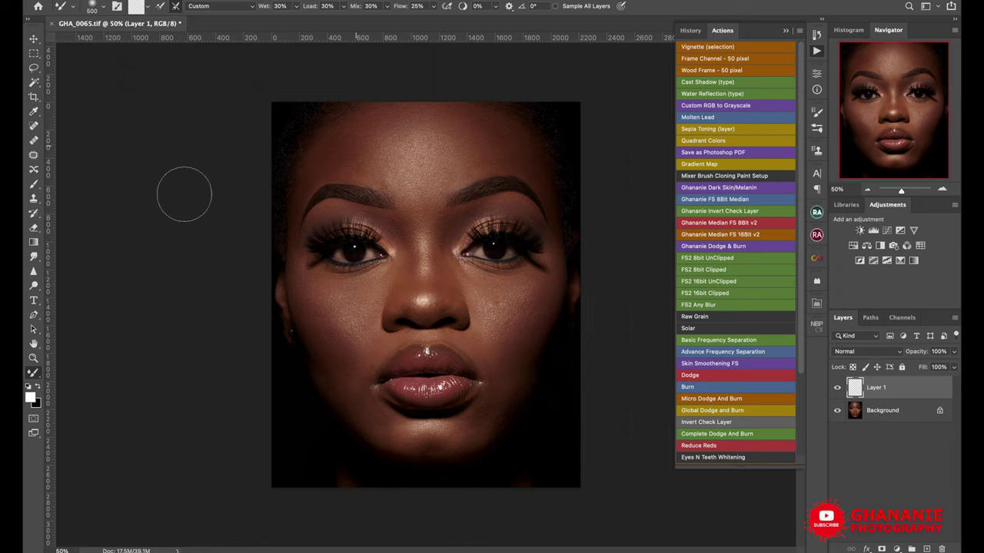
# Select the Mixer Brush Tool from the toolbar's hidden extra tools
pyautogui.click(34, 374)
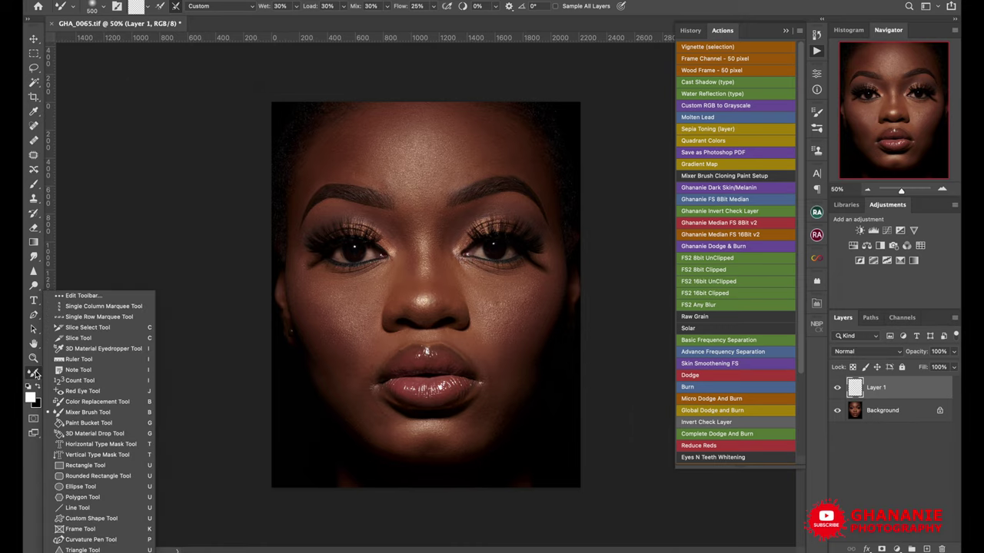
pyautogui.click(86, 412)
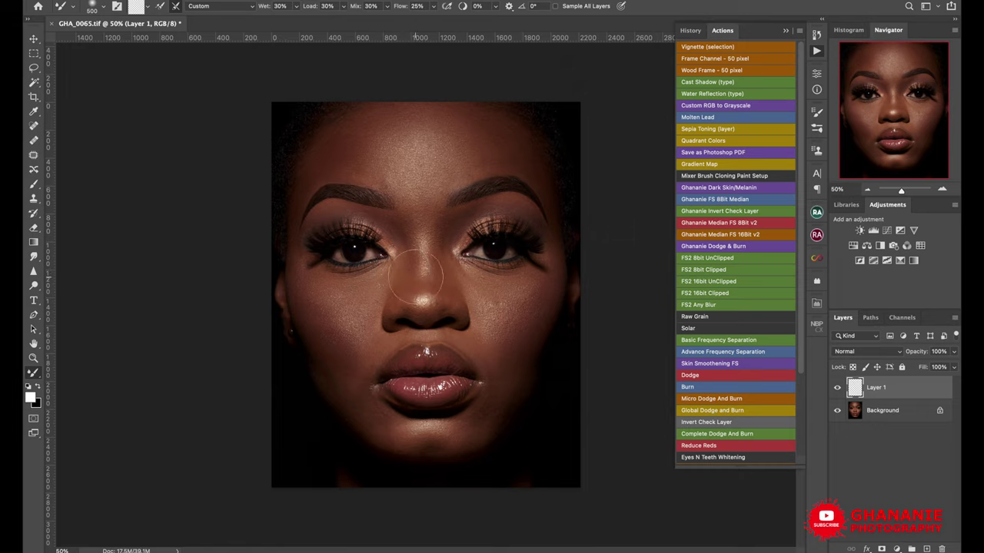
# Run the Ghananie Median FS 8Bit v2 action with median radius 8, then select the Color layer
pyautogui.click(730, 224)
pyautogui.click(521, 191)
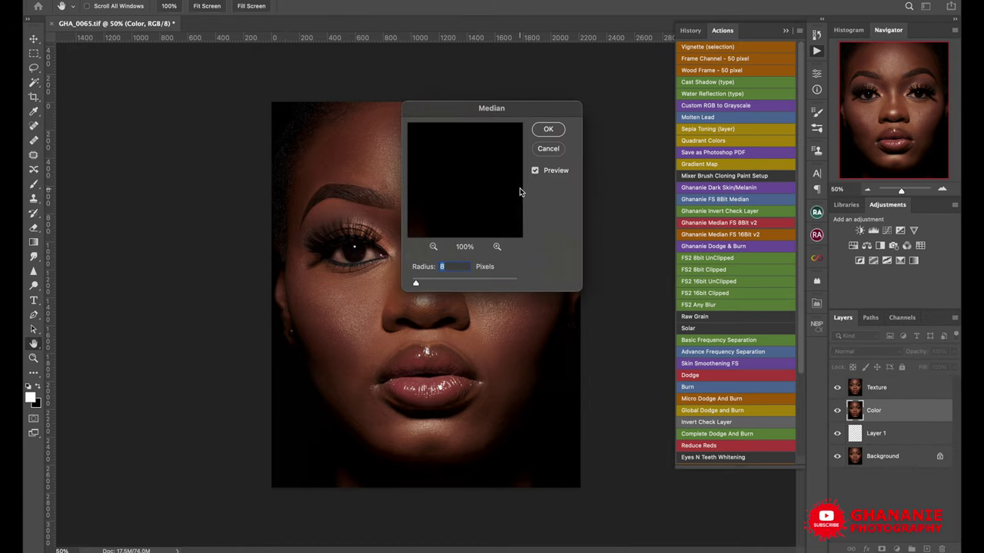
pyautogui.press('Return')
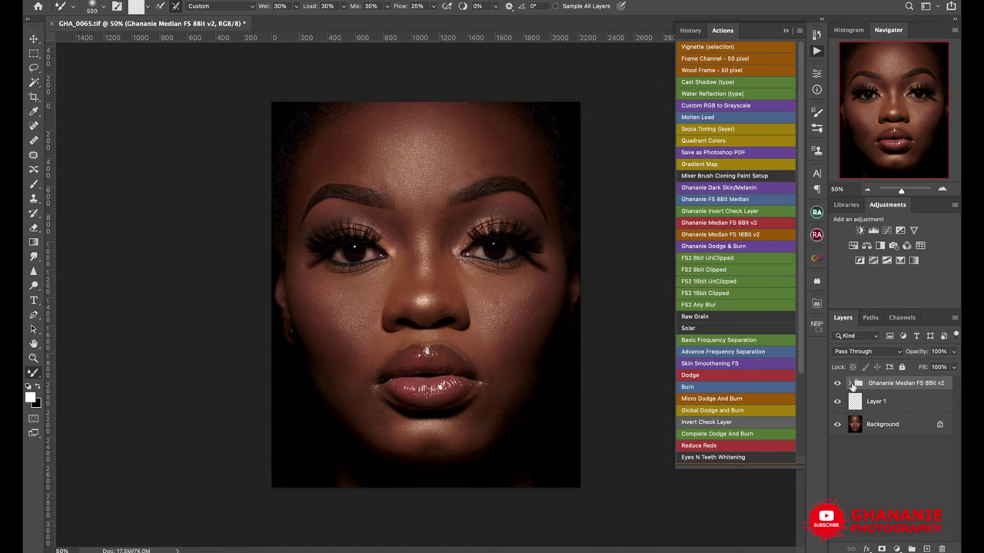
pyautogui.click(851, 385)
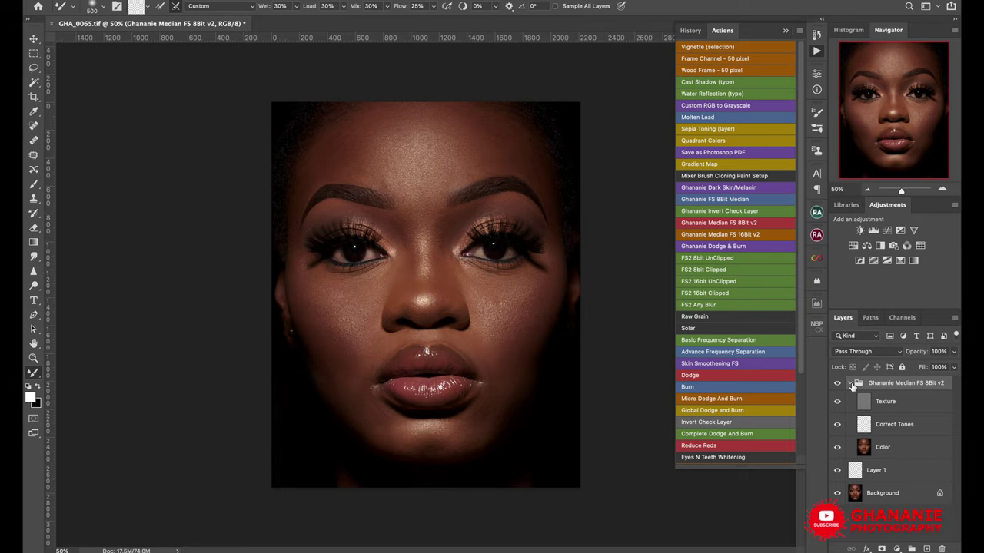
pyautogui.click(871, 448)
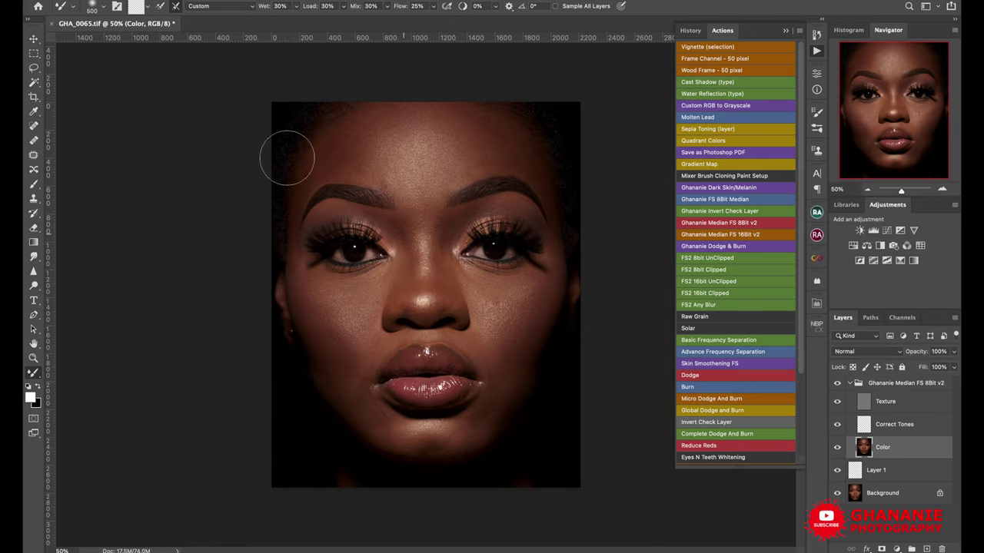
# Set the Mixer Brush to a 500 px Soft Round tip with 0% hardness
pyautogui.rightClick(398, 191)
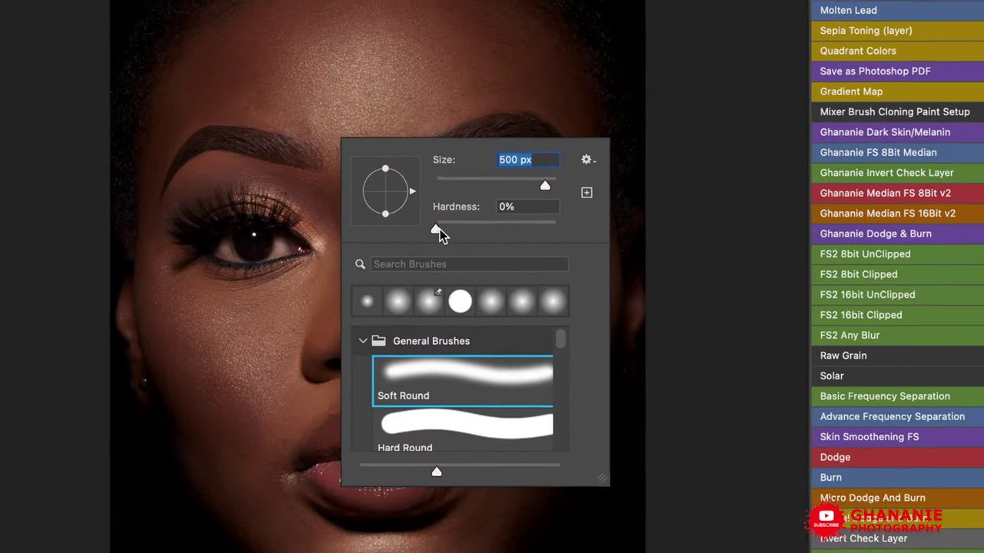
pyautogui.moveTo(439, 229)
pyautogui.mouseDown()
pyautogui.moveTo(483, 230)
pyautogui.moveTo(441, 236)
pyautogui.mouseUp()
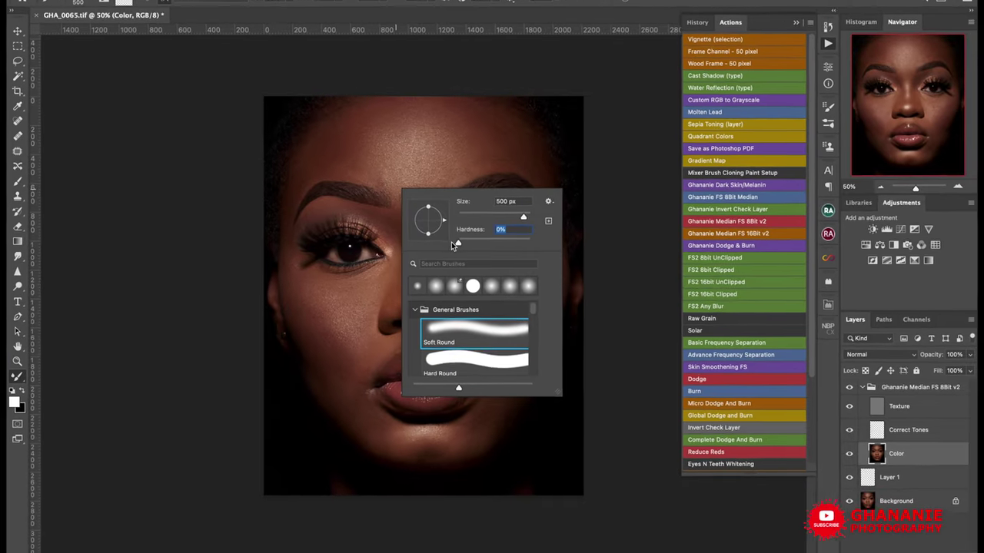
pyautogui.press('Return')
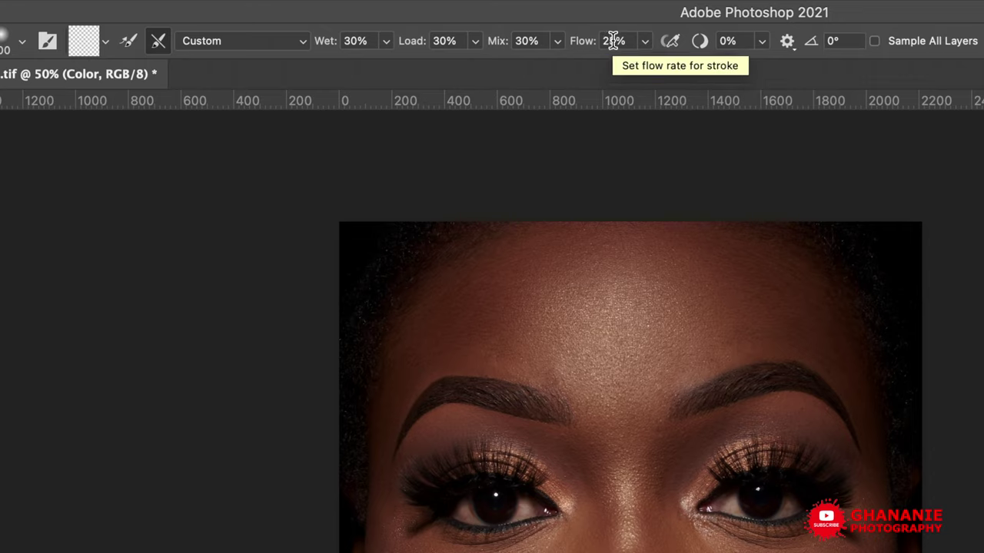
# Enable cleaning the brush after each stroke, check the Texture layer's visibility, and collapse the Actions panel
pyautogui.click(156, 44)
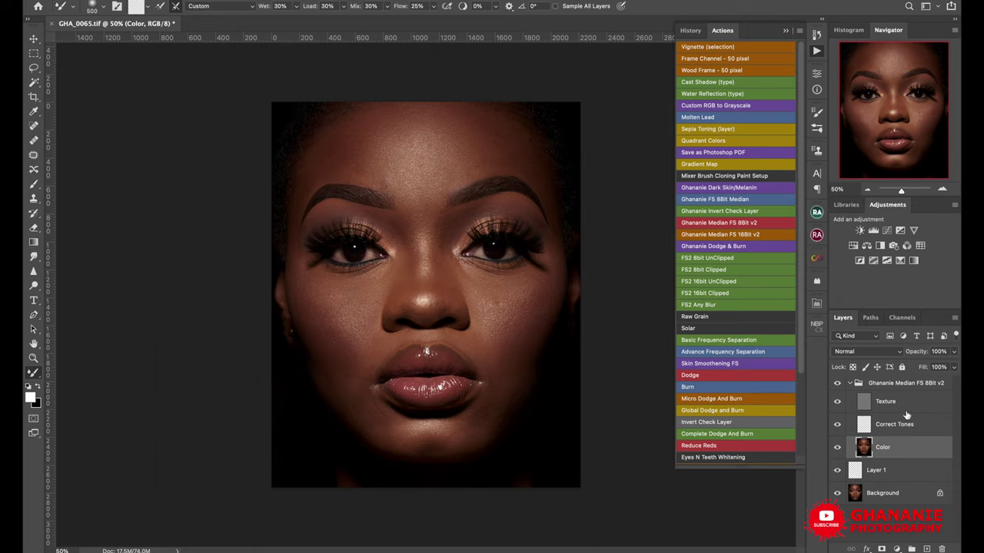
pyautogui.click(837, 403)
pyautogui.click(837, 403)
pyautogui.click(815, 48)
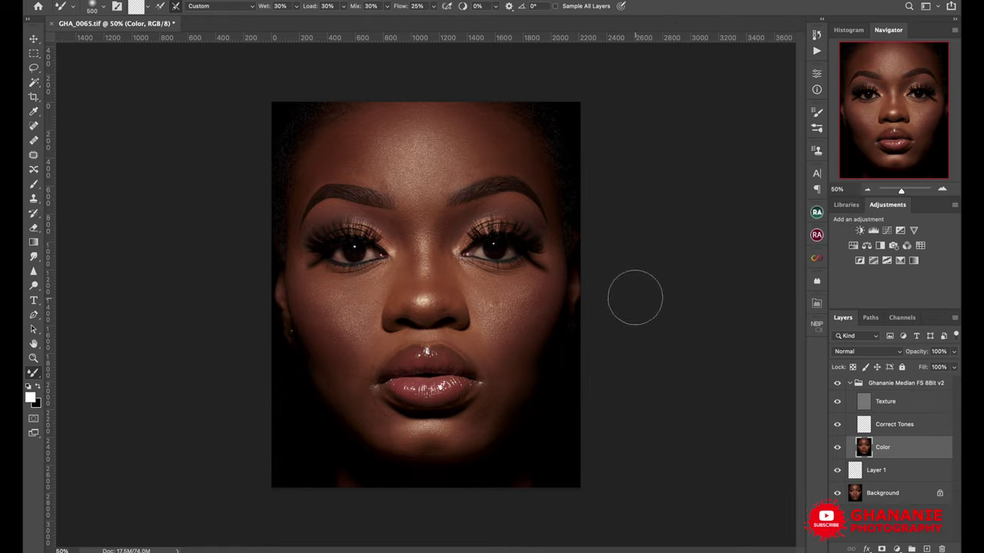
pyautogui.hotkey('ctrl', '-')
pyautogui.hotkey('ctrl', '-')
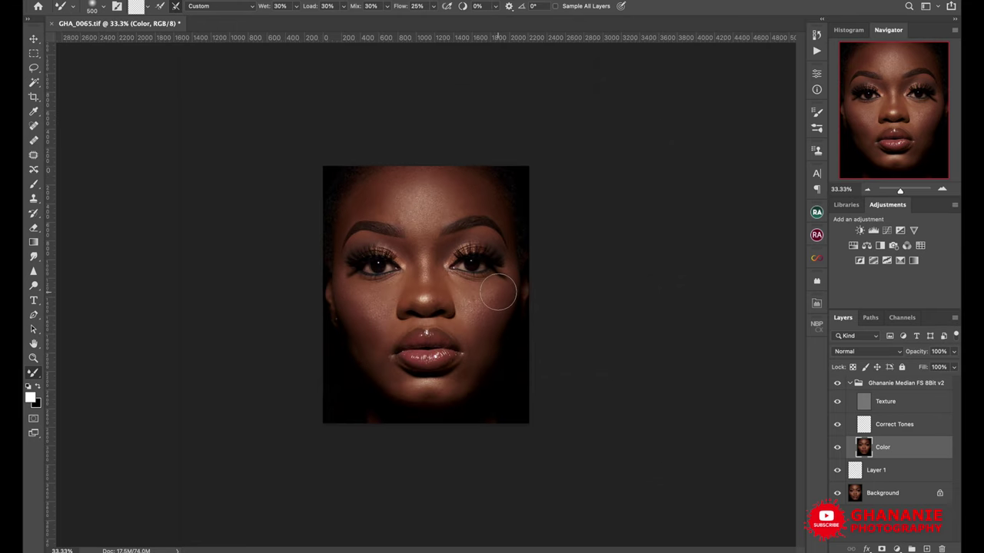
pyautogui.hotkey('ctrl', '+')
pyautogui.hotkey('ctrl', '+')
pyautogui.hotkey('ctrl', '+')
pyautogui.hotkey('ctrl', '+')
pyautogui.hotkey('ctrl', '+')
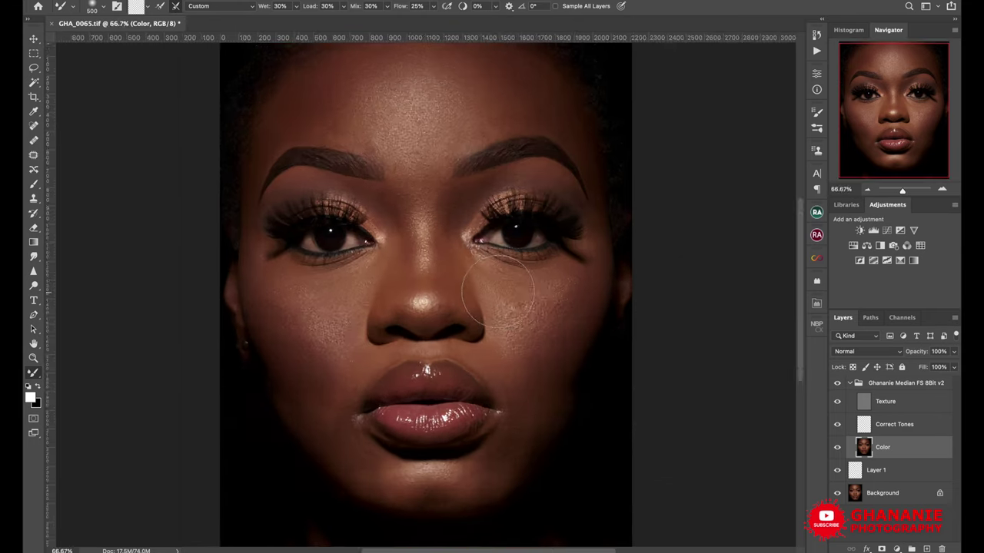
pyautogui.hotkey('ctrl', '+')
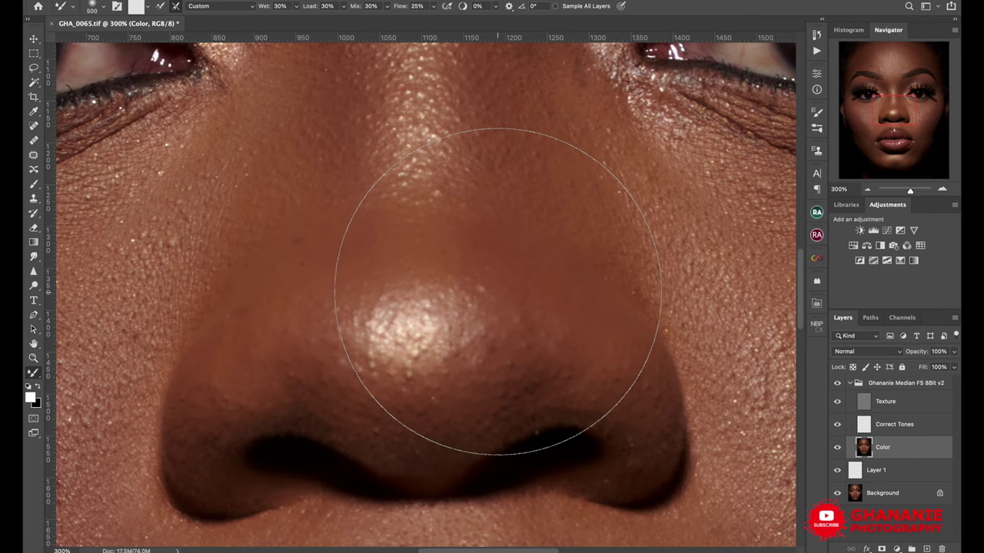
pyautogui.hotkey('ctrl', '-')
pyautogui.hotkey('ctrl', '-')
pyautogui.hotkey('ctrl', '-')
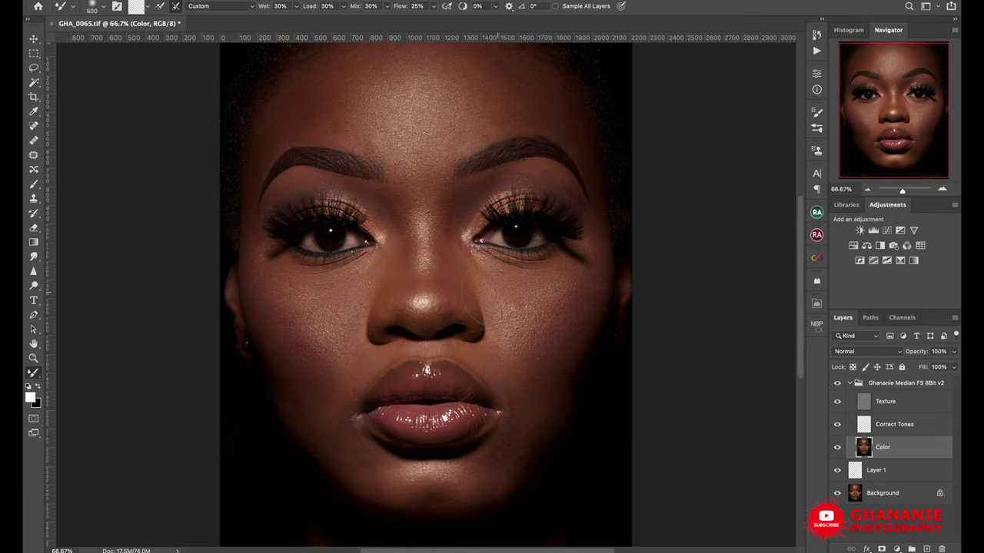
pyautogui.hotkey('ctrl', '-')
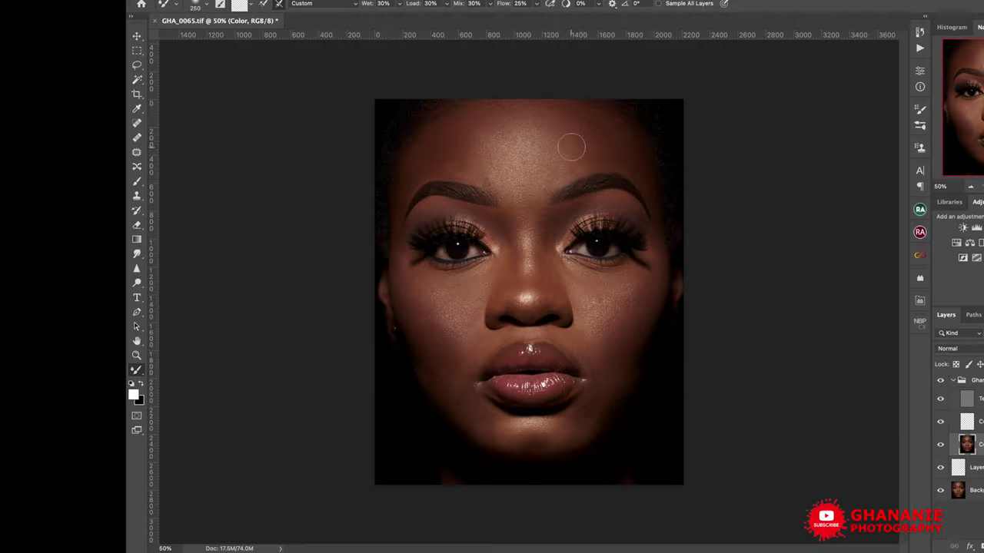
# Shrink the Mixer Brush for the forehead, toggling the Texture layer off and on to check the blend
pyautogui.press('[')
pyautogui.press('[')
pyautogui.press(']')
pyautogui.press(']')
pyautogui.hotkey('ctrl', ',')
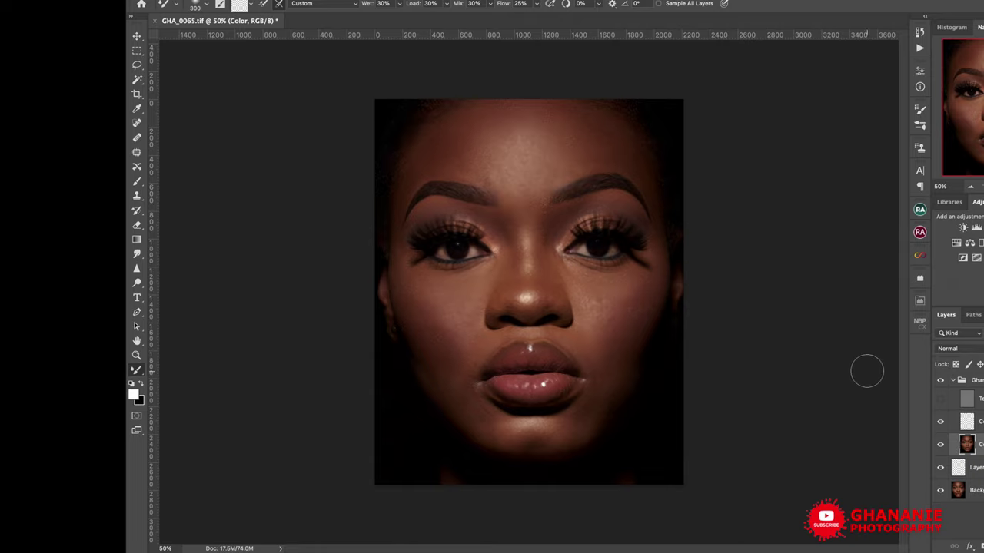
pyautogui.click(941, 399)
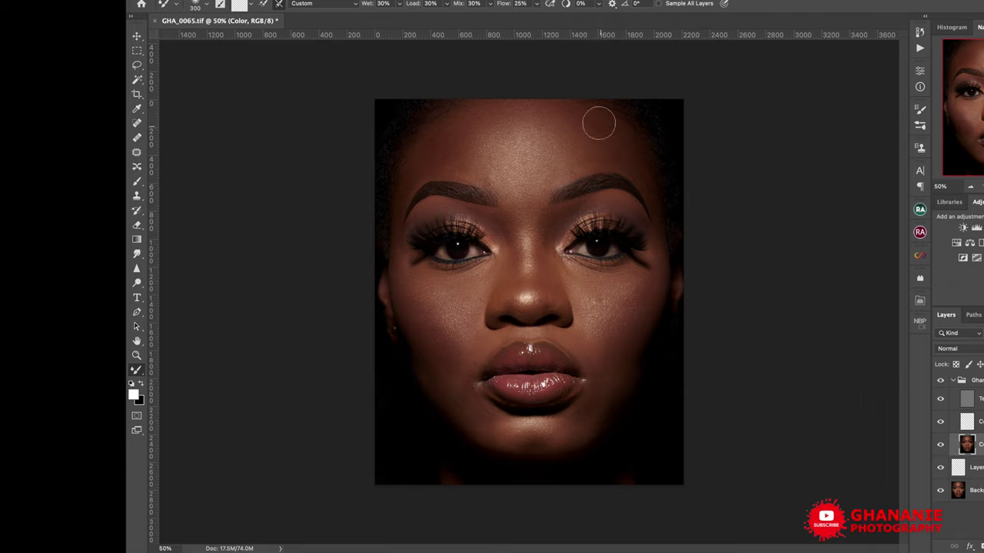
pyautogui.press('[')
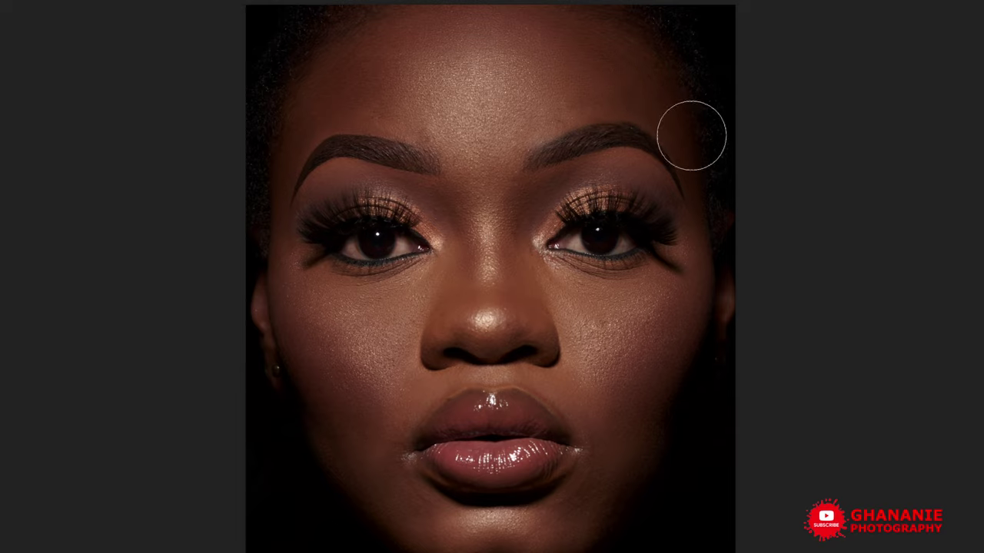
pyautogui.press('[')
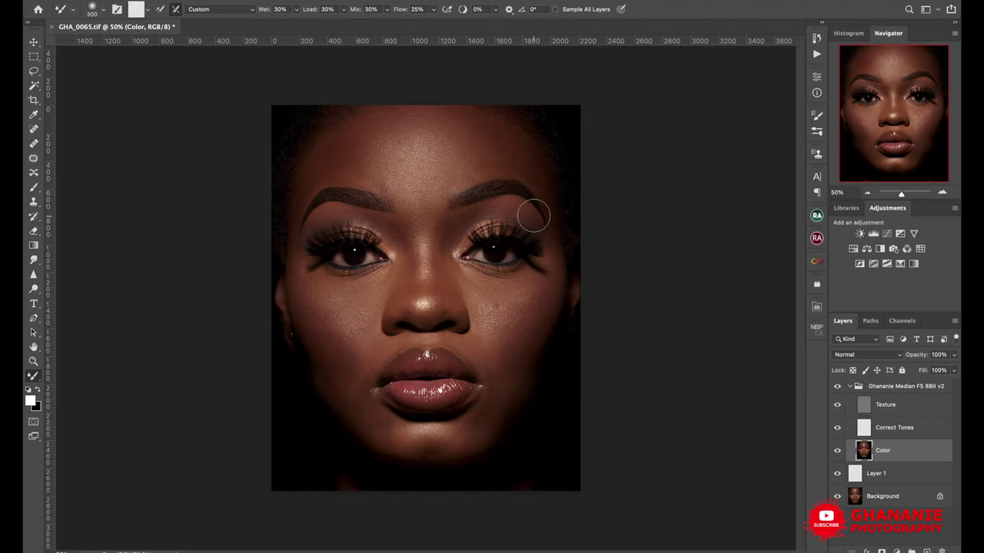
pyautogui.press(']')
pyautogui.press('[')
pyautogui.press('[')
pyautogui.press('[')
pyautogui.press(']')
pyautogui.press(']')
pyautogui.press('[')
pyautogui.press('[')
pyautogui.press('[')
pyautogui.press('[')
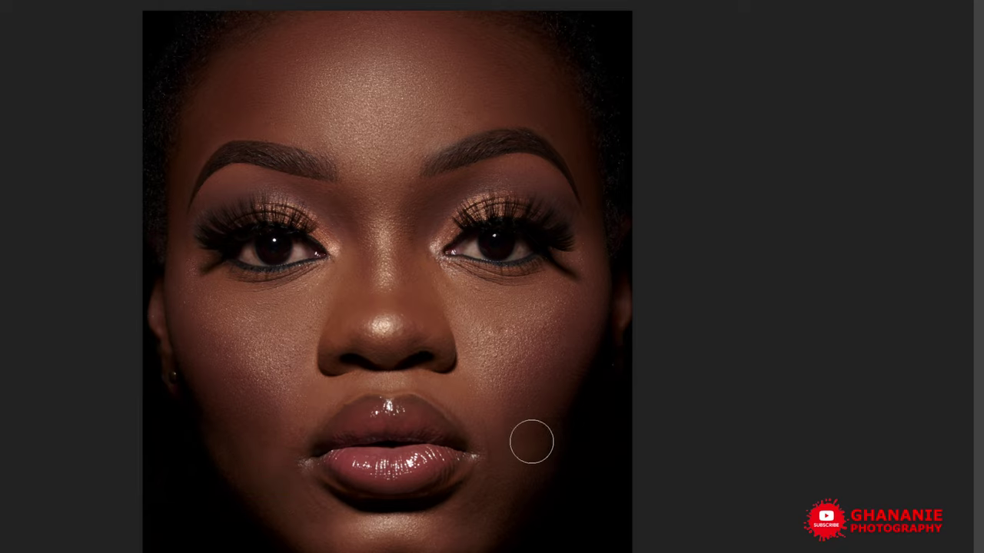
pyautogui.press(']')
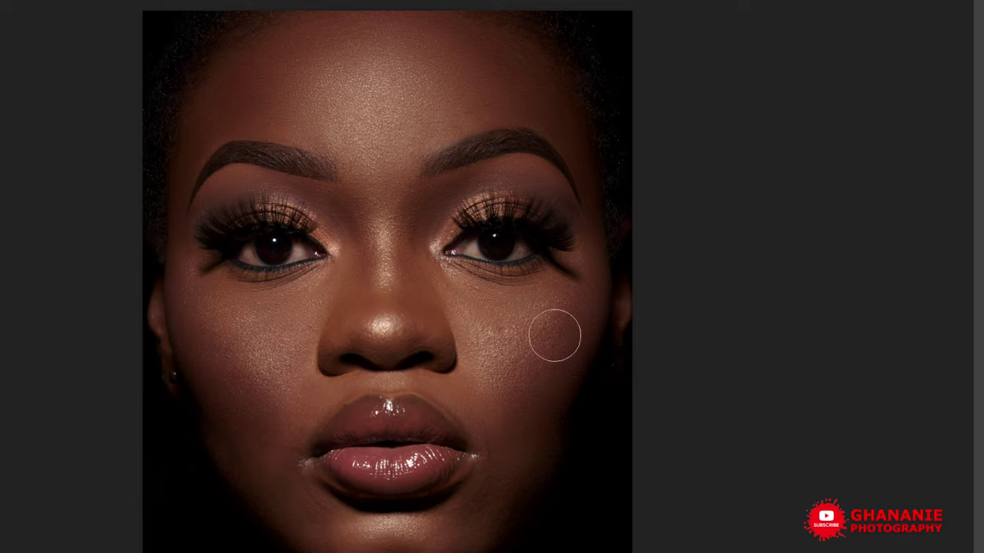
pyautogui.press('[')
pyautogui.press(']')
pyautogui.press(']')
pyautogui.press('[')
pyautogui.press('[')
pyautogui.press(']')
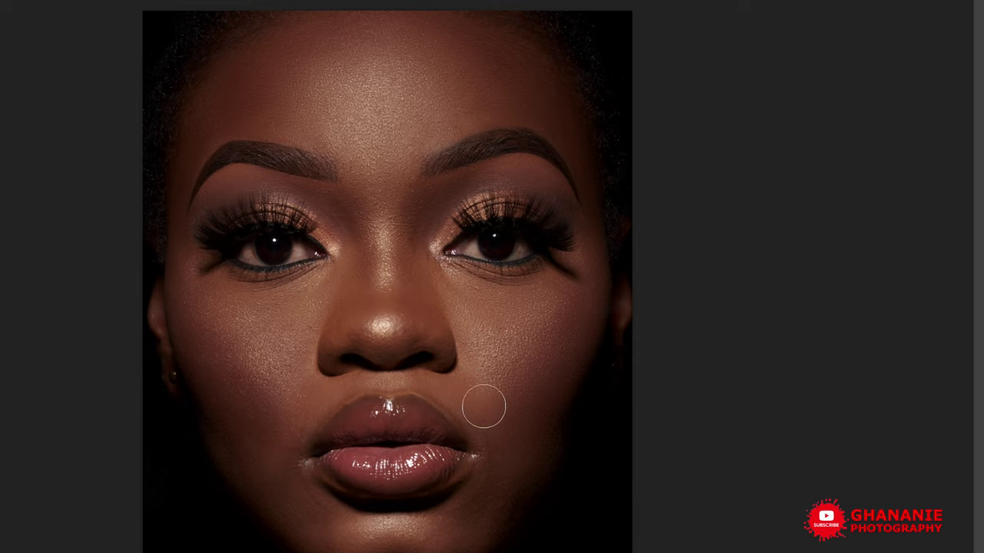
pyautogui.press('[')
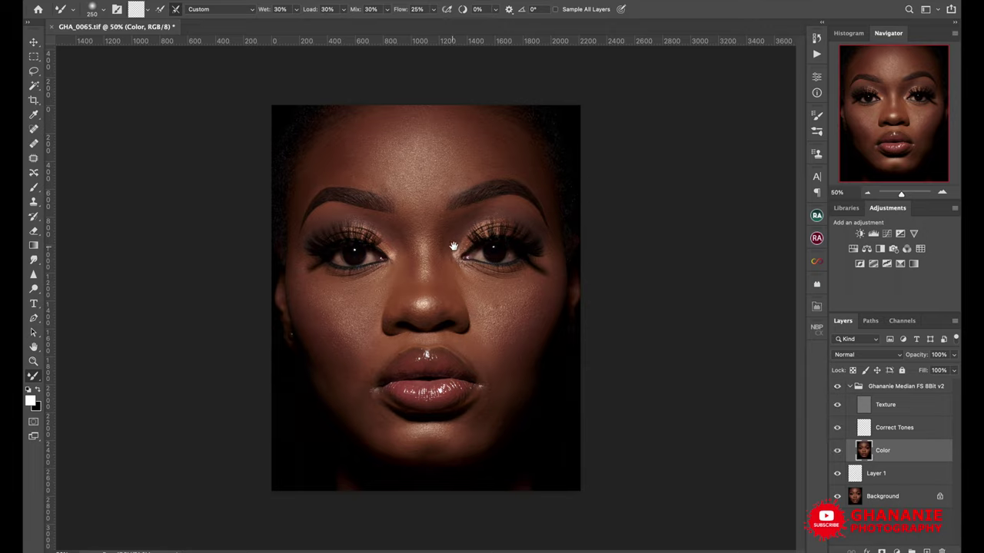
pyautogui.press('[')
pyautogui.press('[')
pyautogui.press('[')
pyautogui.press('[')
pyautogui.press(']')
pyautogui.press(']')
pyautogui.press(']')
pyautogui.press(']')
pyautogui.press(']')
pyautogui.press('[')
pyautogui.press('[')
pyautogui.press(']')
pyautogui.press(']')
pyautogui.press('[')
pyautogui.press('[')
pyautogui.press('[')
pyautogui.press(']')
pyautogui.press(']')
pyautogui.press('[')
pyautogui.press('[')
pyautogui.press(']')
pyautogui.press(']')
pyautogui.press(']')
pyautogui.press('[')
pyautogui.press('[')
pyautogui.press('[')
pyautogui.press('[')
pyautogui.press('[')
pyautogui.press(']')
pyautogui.press(']')
pyautogui.press('[')
pyautogui.press('[')
pyautogui.press('[')
pyautogui.press(']')
pyautogui.press(']')
pyautogui.press(']')
pyautogui.press('[')
pyautogui.press('[')
pyautogui.press('[')
pyautogui.press(']')
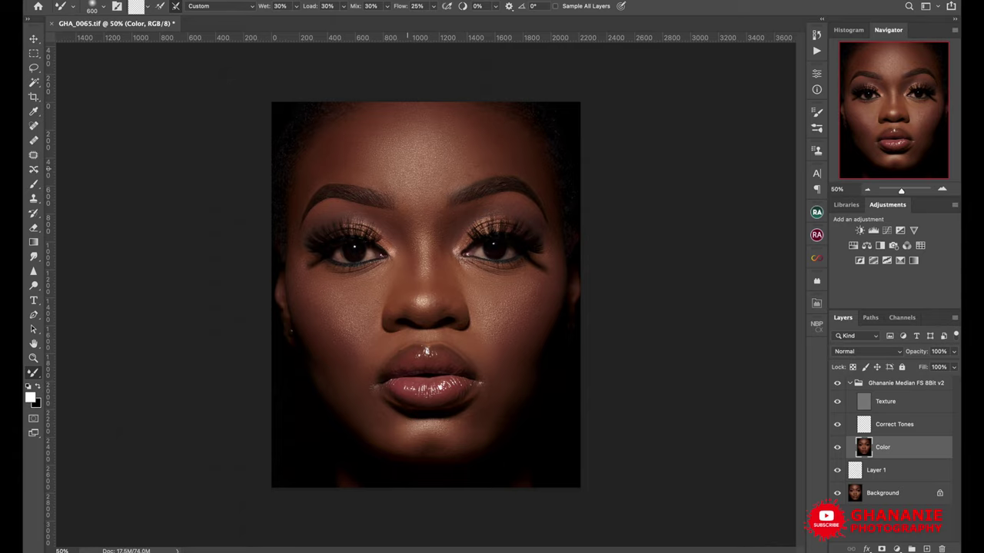
# Enlarge the brush to 800 px and blend the skin tone on the nose and right cheek
pyautogui.press(']')
pyautogui.press(']')
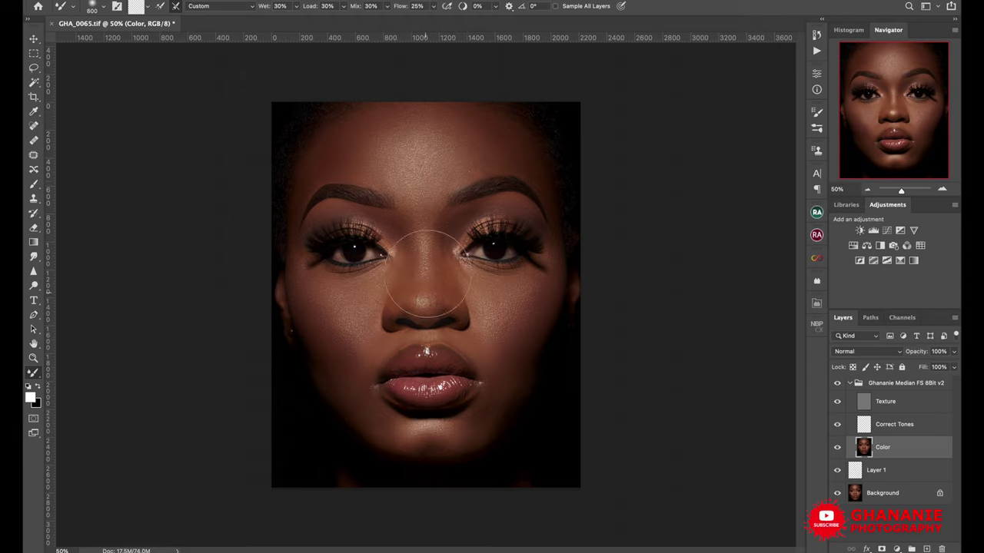
pyautogui.moveTo(405, 306)
pyautogui.mouseDown()
pyautogui.moveTo(435, 309)
pyautogui.moveTo(440, 298)
pyautogui.moveTo(418, 285)
pyautogui.mouseUp()
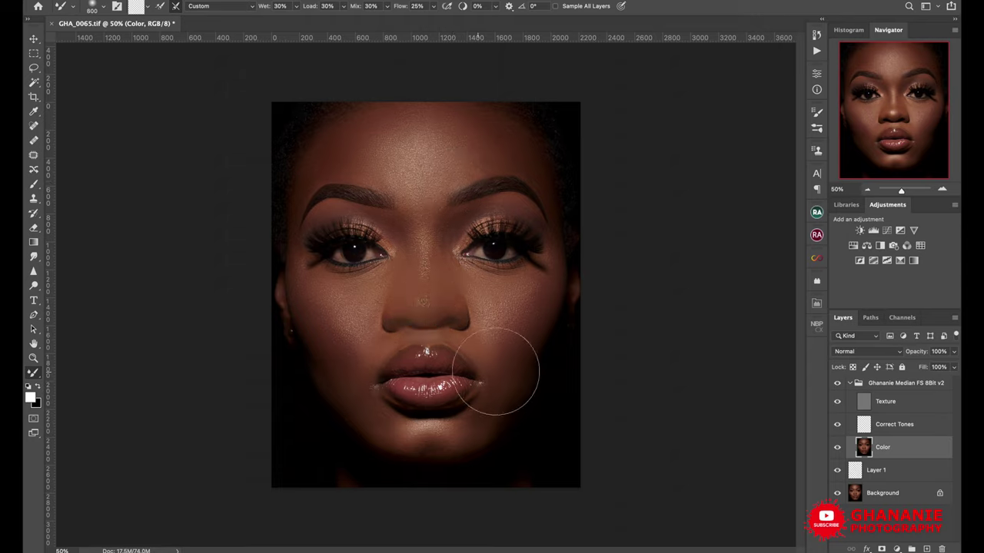
pyautogui.moveTo(537, 368)
pyautogui.mouseDown()
pyautogui.moveTo(516, 329)
pyautogui.moveTo(534, 326)
pyautogui.moveTo(513, 335)
pyautogui.moveTo(519, 326)
pyautogui.moveTo(471, 327)
pyautogui.mouseUp()
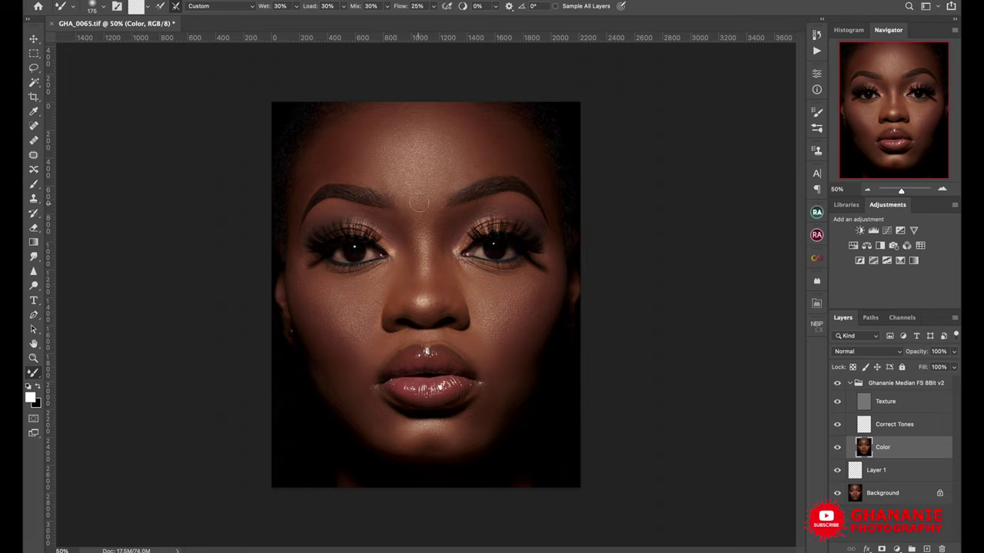
# Raise the brush hardness to 100%, then lower it again for a softer edge
pyautogui.rightClick(436, 165)
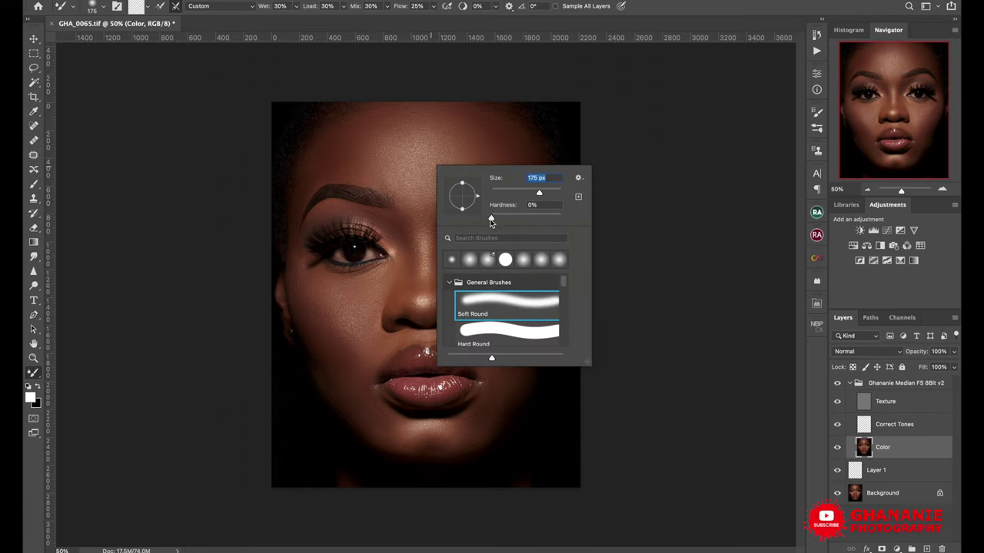
pyautogui.moveTo(491, 217); pyautogui.dragTo(493, 218)
pyautogui.press('Tab')
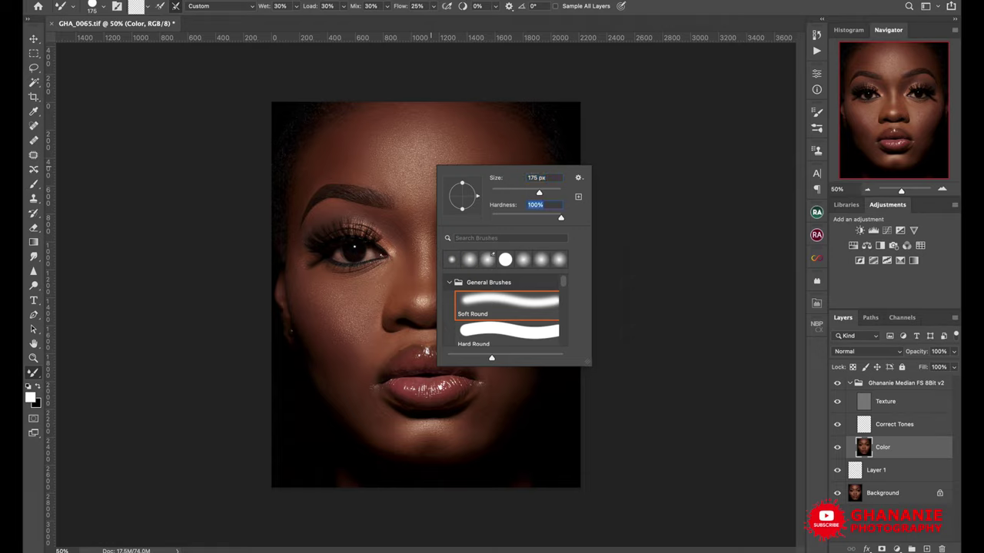
pyautogui.press('Return')
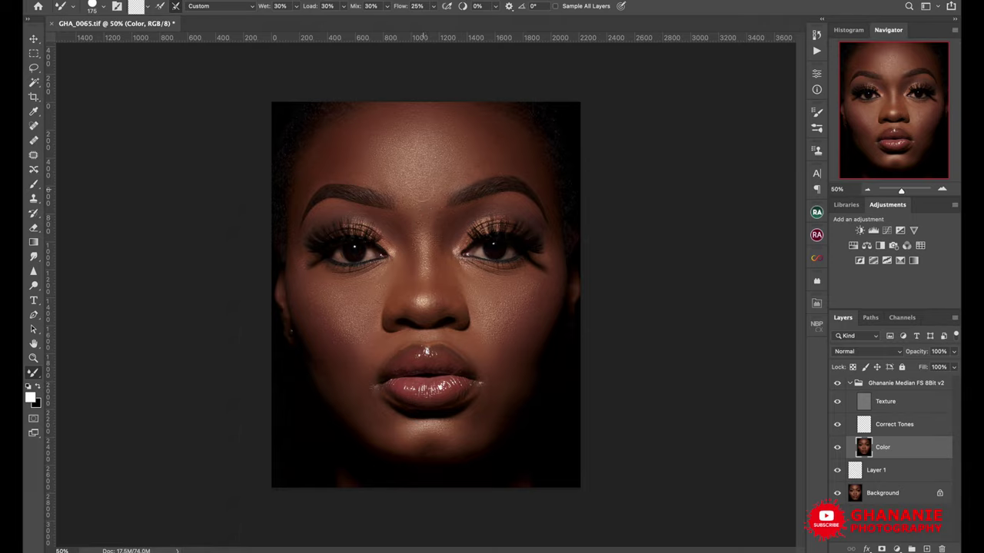
pyautogui.rightClick(493, 202)
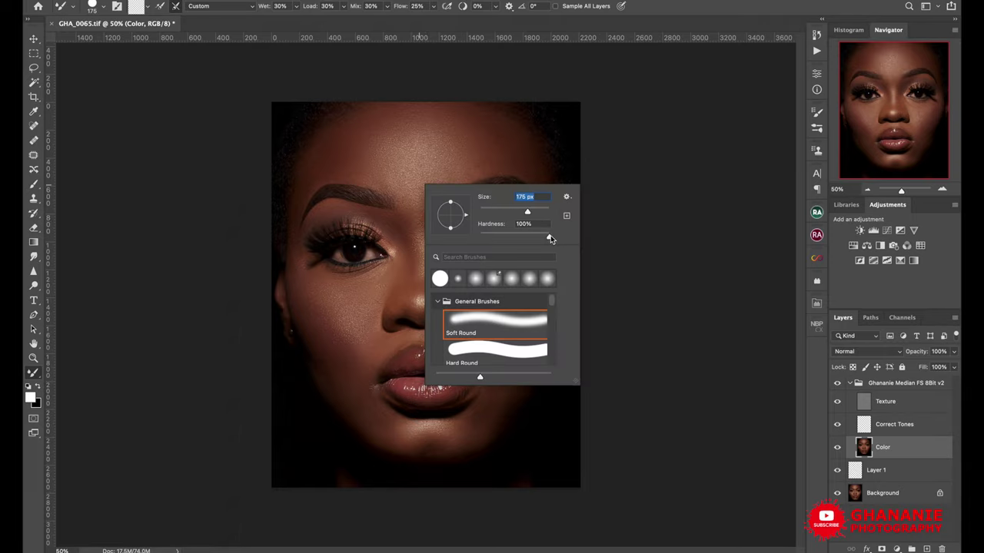
pyautogui.moveTo(551, 235); pyautogui.dragTo(472, 236)
pyautogui.press('Return')
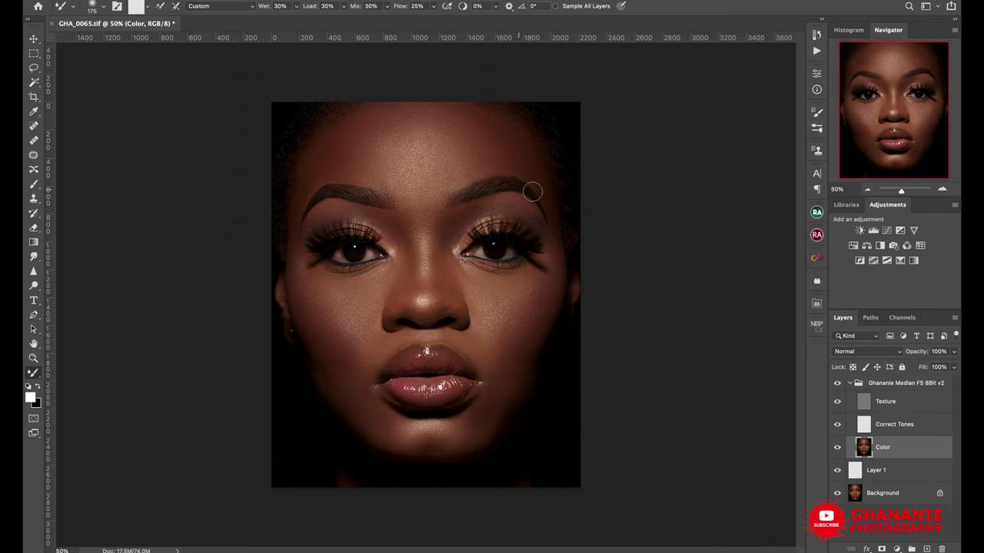
# With a 500 px Mixer Brush, blend the forehead, between the brows, and the right cheek by the lips
pyautogui.press(']')
pyautogui.press(']')
pyautogui.press(']')
pyautogui.moveTo(402, 136)
pyautogui.mouseDown()
pyautogui.moveTo(391, 120)
pyautogui.moveTo(406, 110)
pyautogui.moveTo(377, 129)
pyautogui.moveTo(391, 110)
pyautogui.moveTo(367, 149)
pyautogui.mouseUp()
pyautogui.press('[')
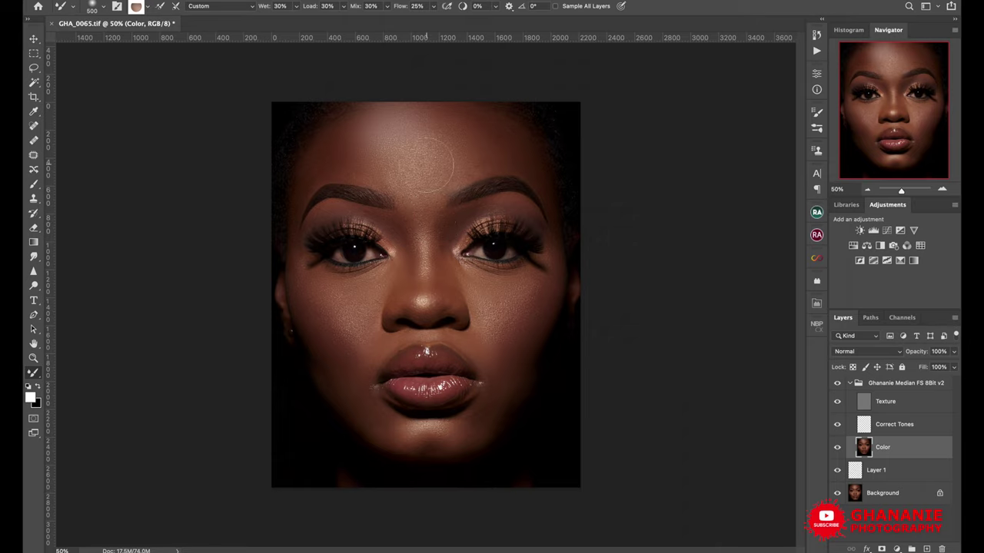
pyautogui.moveTo(431, 162); pyautogui.dragTo(411, 219)
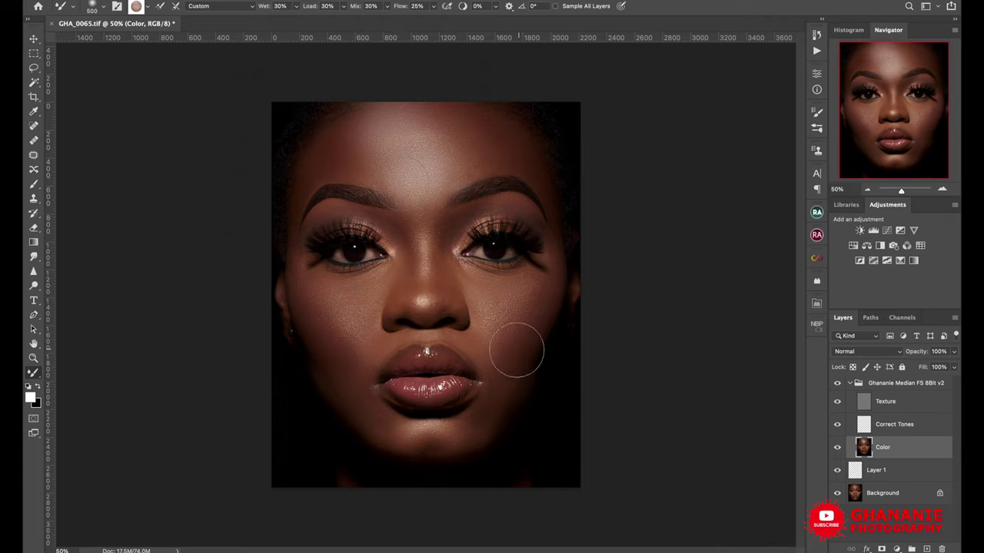
pyautogui.moveTo(505, 361)
pyautogui.mouseDown()
pyautogui.moveTo(512, 341)
pyautogui.moveTo(507, 352)
pyautogui.mouseUp()
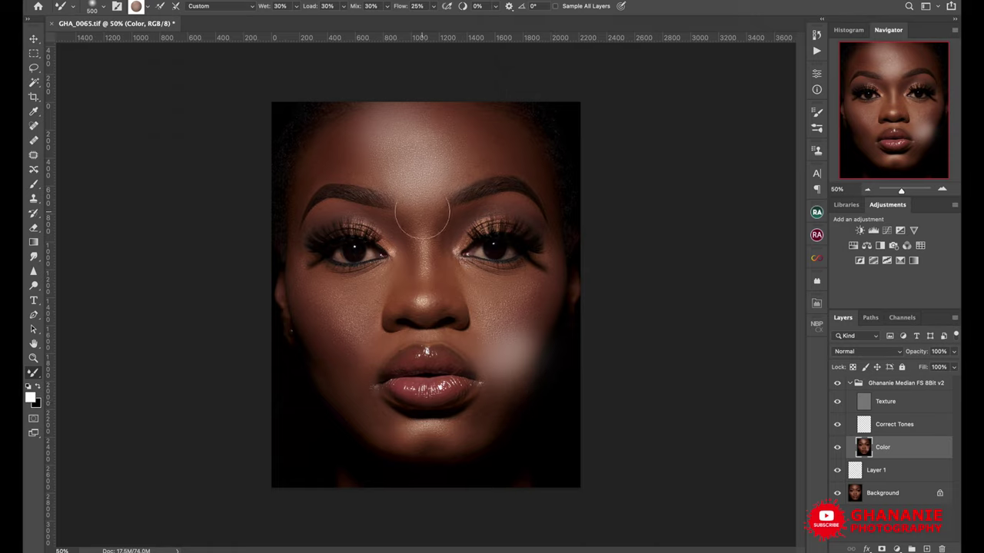
# Undo the last Mixer Brush strokes to remove the pale smear beside the mouth
pyautogui.press('super+z')
pyautogui.press('super+z')
pyautogui.press('super+z')
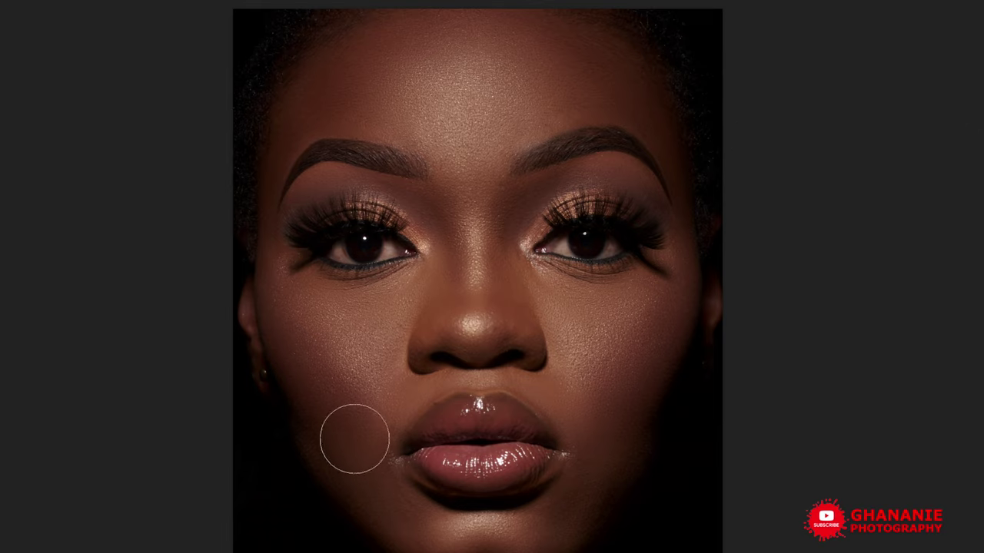
pyautogui.press(']')
pyautogui.press(']')
pyautogui.press(']')
pyautogui.press(']')
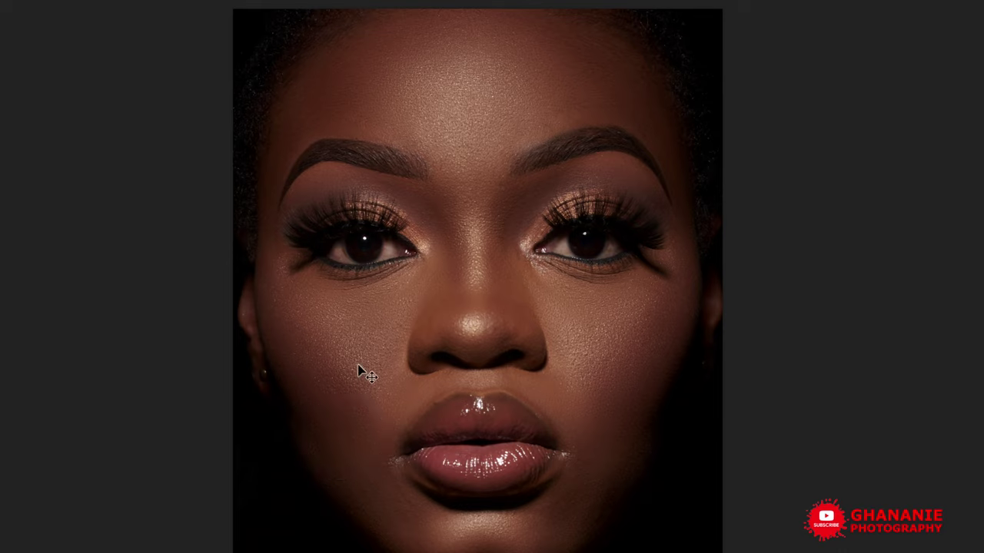
pyautogui.press('[')
pyautogui.press('[')
pyautogui.press('[')
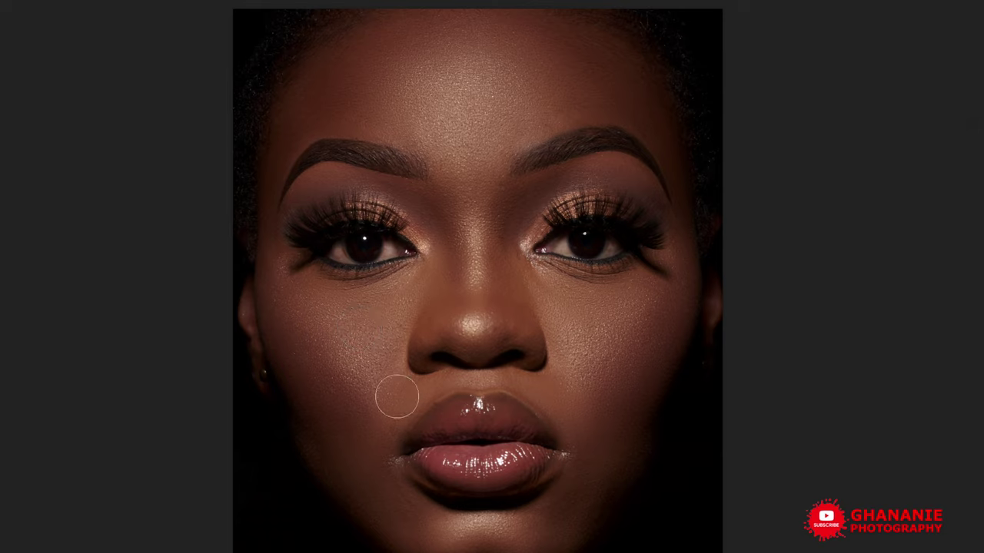
pyautogui.press(']')
pyautogui.press(']')
pyautogui.press(']')
pyautogui.press(']')
pyautogui.press('[')
pyautogui.press('[')
pyautogui.press('[')
pyautogui.press('[')
pyautogui.press('[')
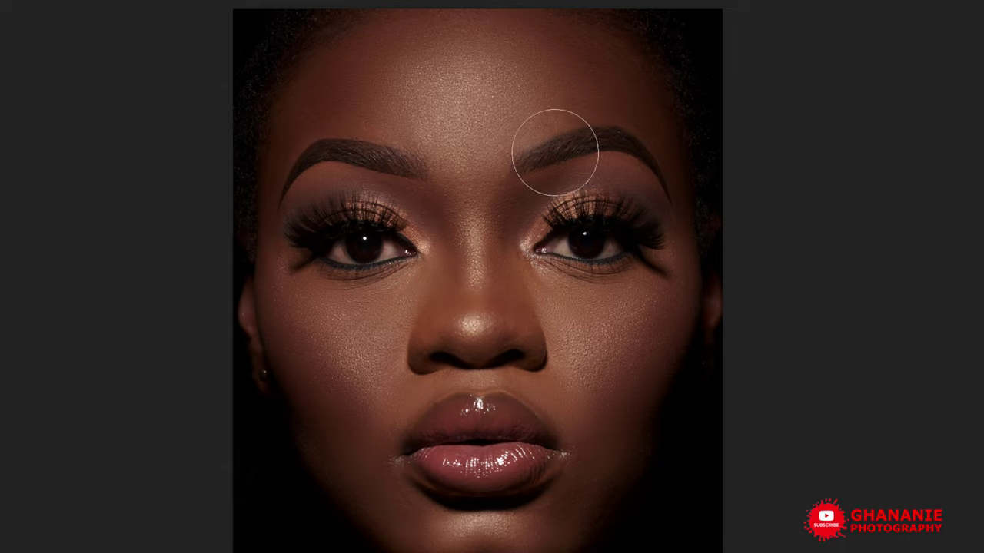
pyautogui.press(']')
pyautogui.press(']')
pyautogui.press(']')
pyautogui.press(']')
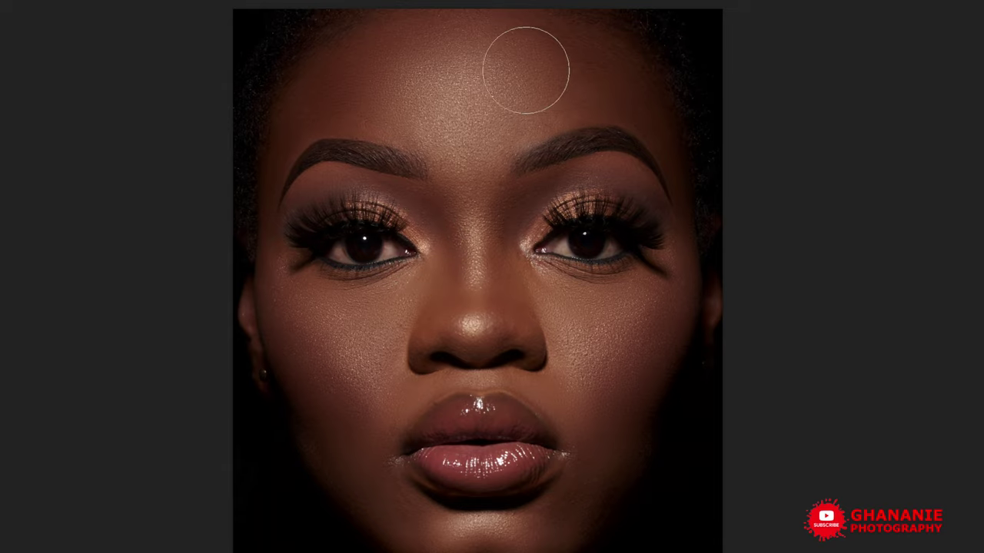